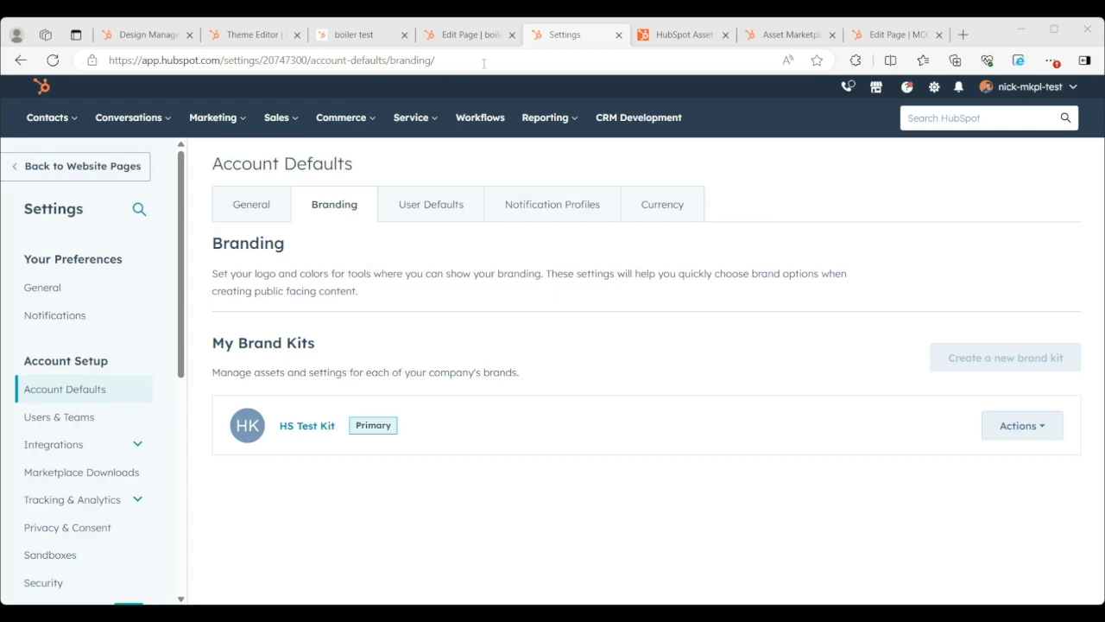
# Step: Open the developer docs' theme requirements on inheriting brand colors
pyautogui.click(666, 39)
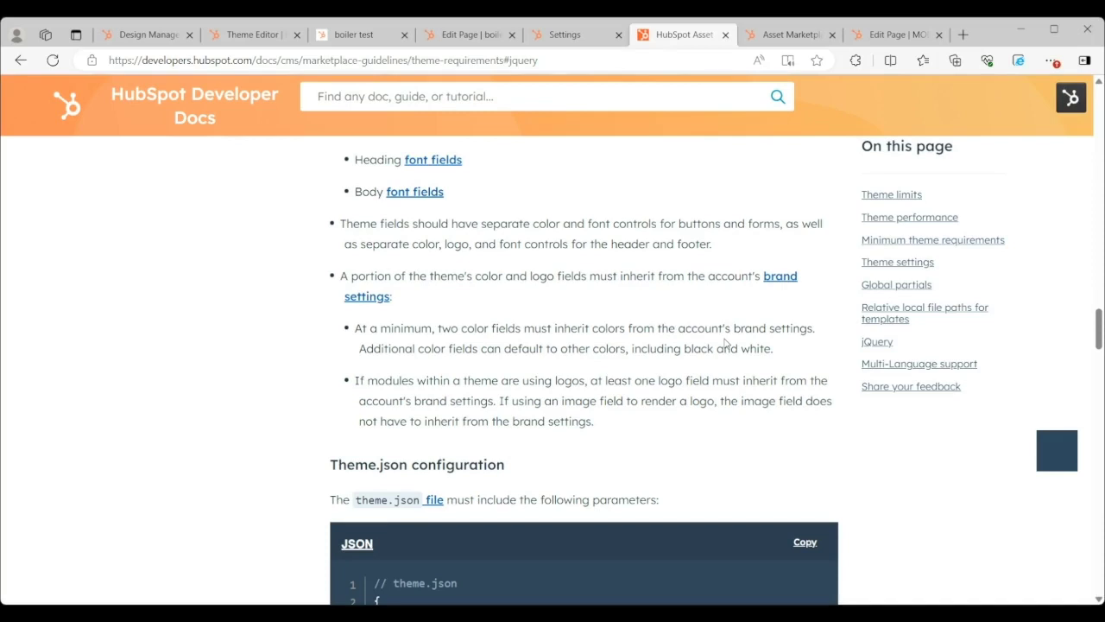
pyautogui.click(569, 42)
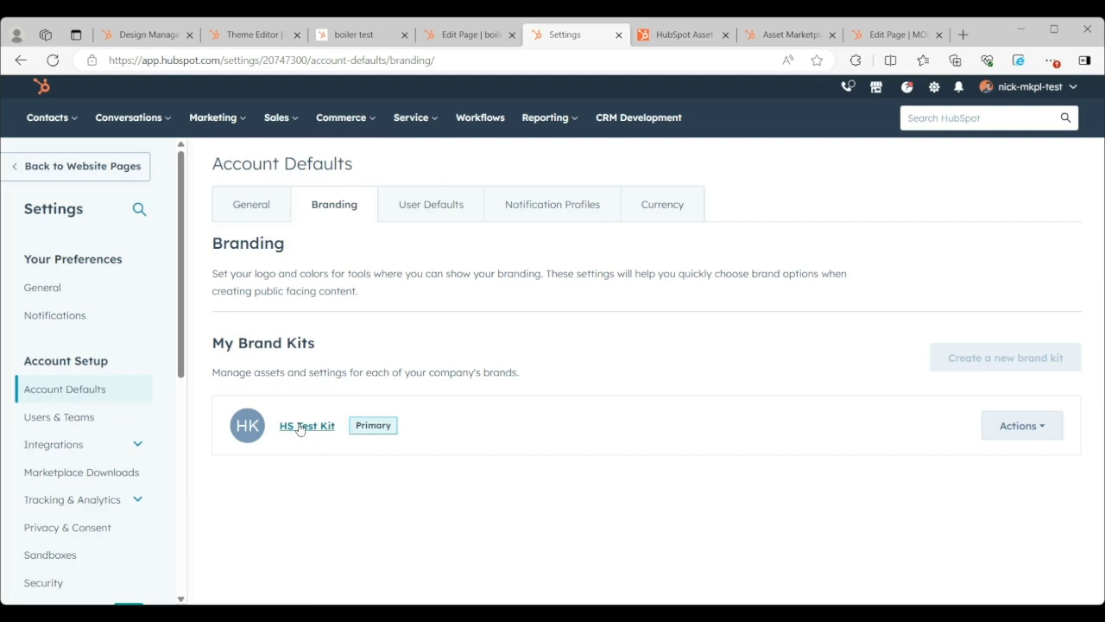
# Step: Open the HS Test Kit brand kit's Colors, showing primary ff00d4, then return to fields.json
pyautogui.click(299, 429)
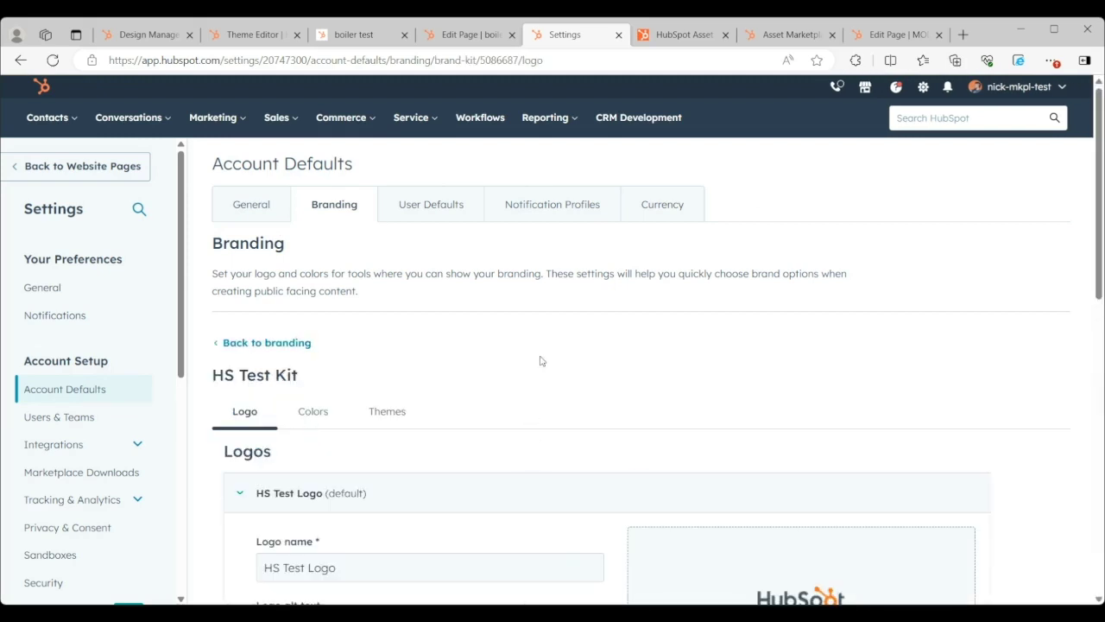
pyautogui.scroll(-1, 544, 354)
pyautogui.scroll(-1, 556, 340)
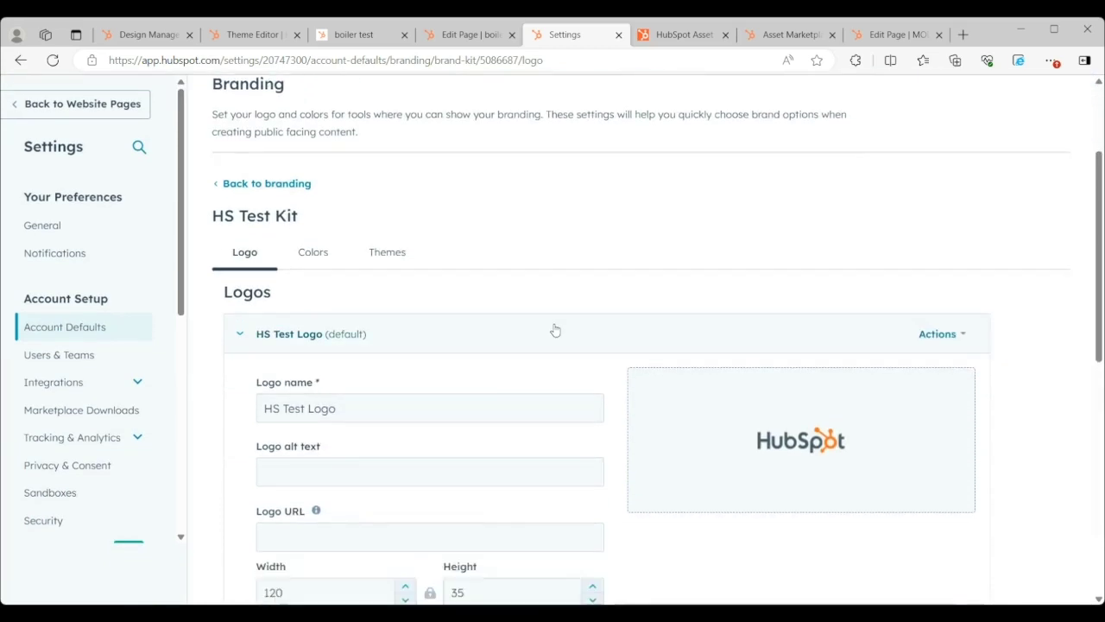
pyautogui.click(320, 253)
pyautogui.scroll(-2, 454, 406)
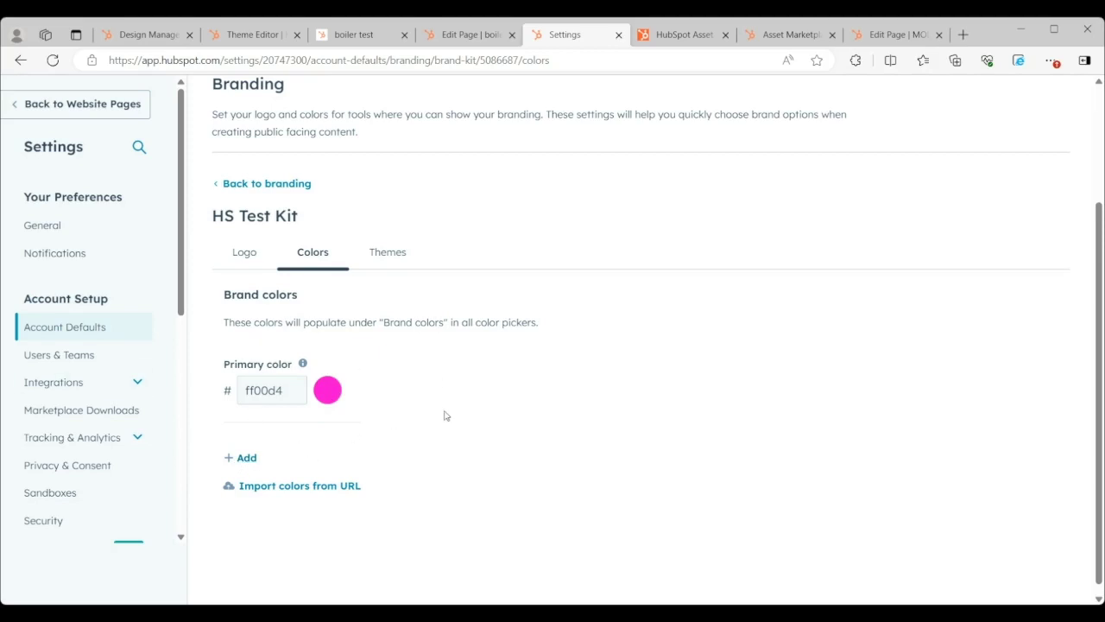
pyautogui.scroll(2, 529, 380)
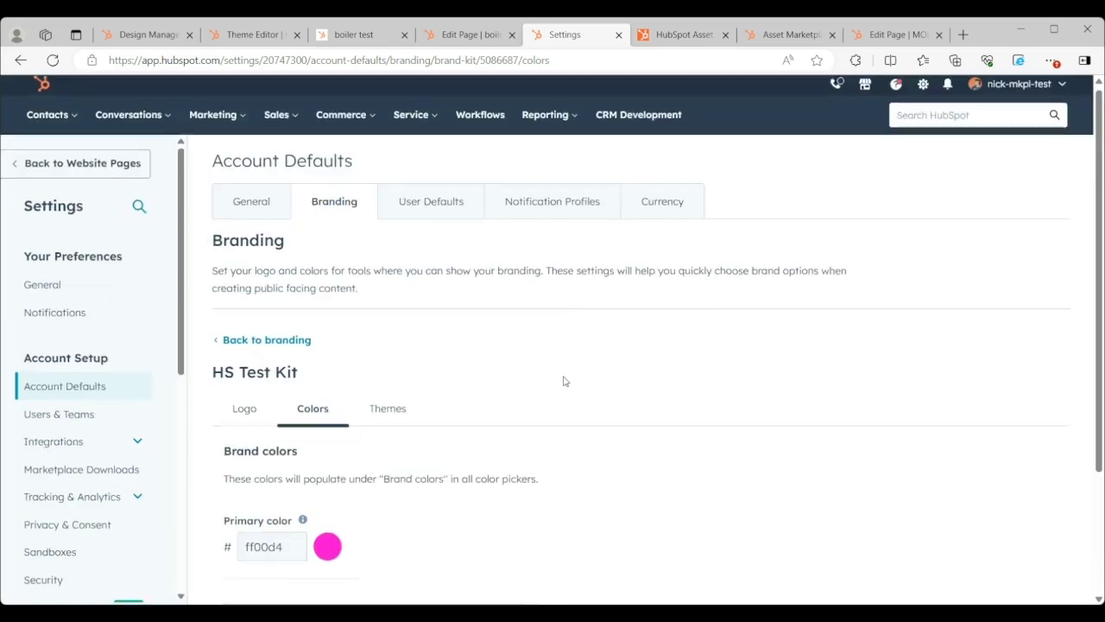
pyautogui.scroll(-1, 544, 384)
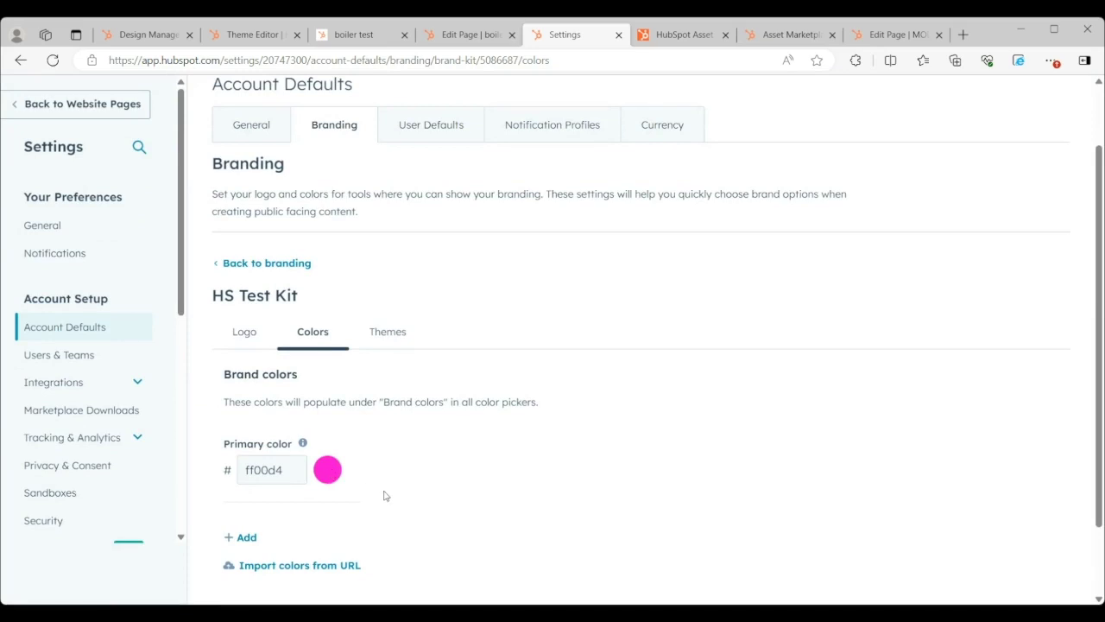
pyautogui.click(143, 35)
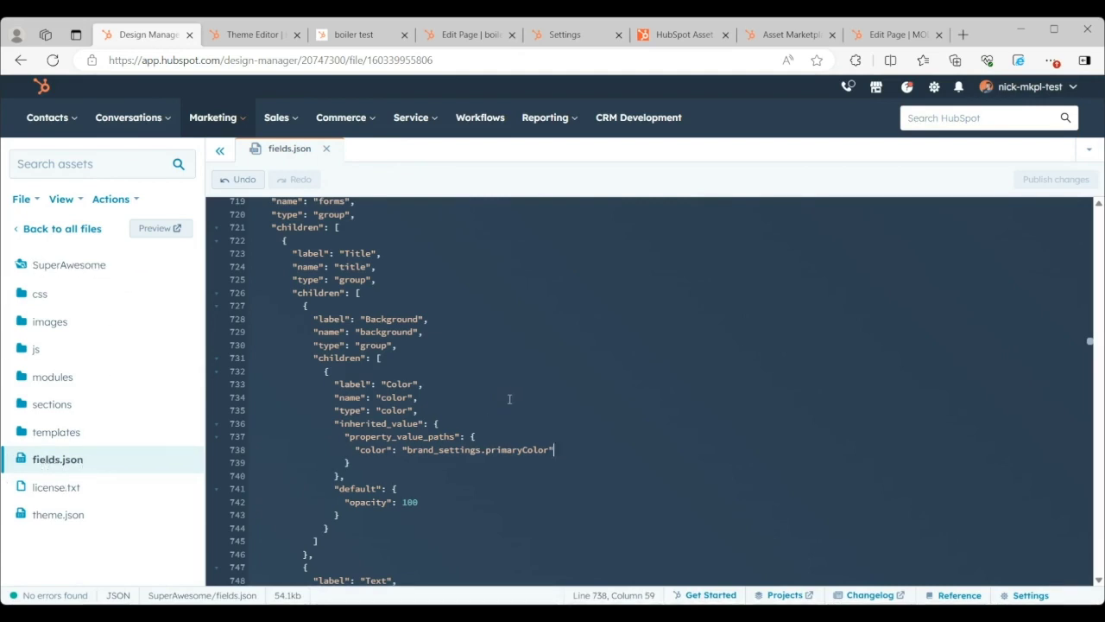
# Step: Scroll fields.json to the forms title background color inheriting brand_settings.primaryColor
pyautogui.scroll(-2, 507, 399)
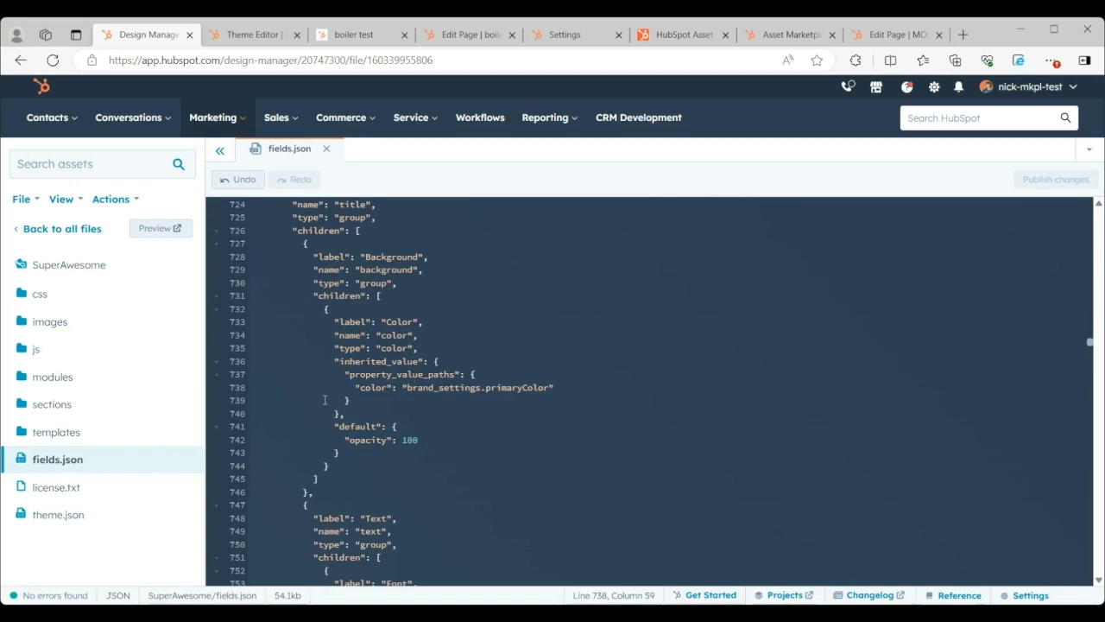
pyautogui.scroll(1, 417, 388)
pyautogui.scroll(2, 418, 386)
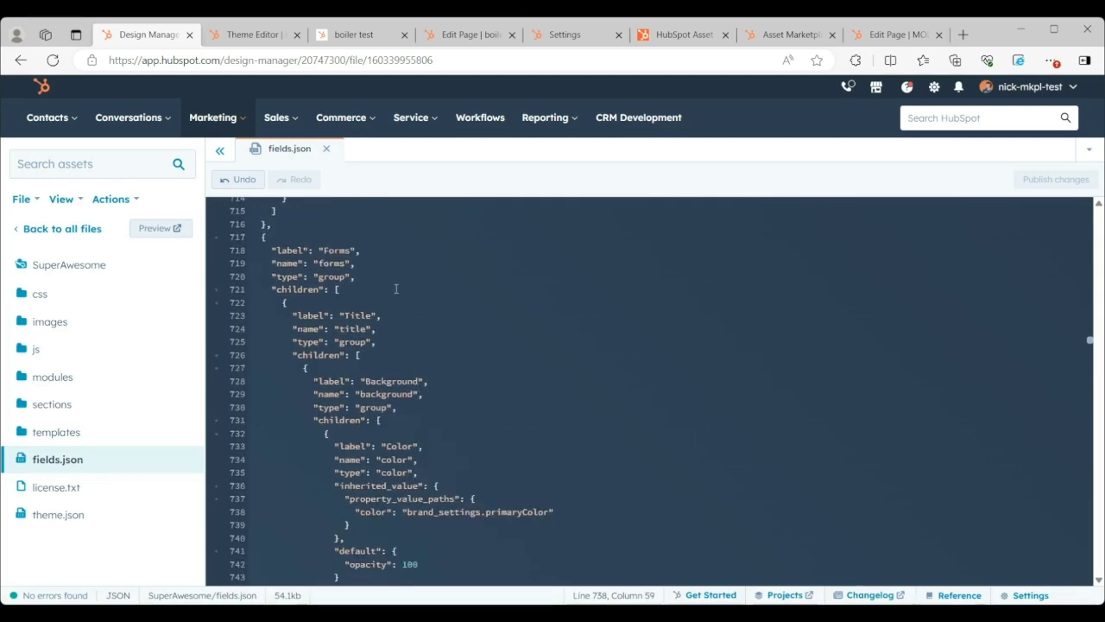
pyautogui.scroll(-2, 418, 385)
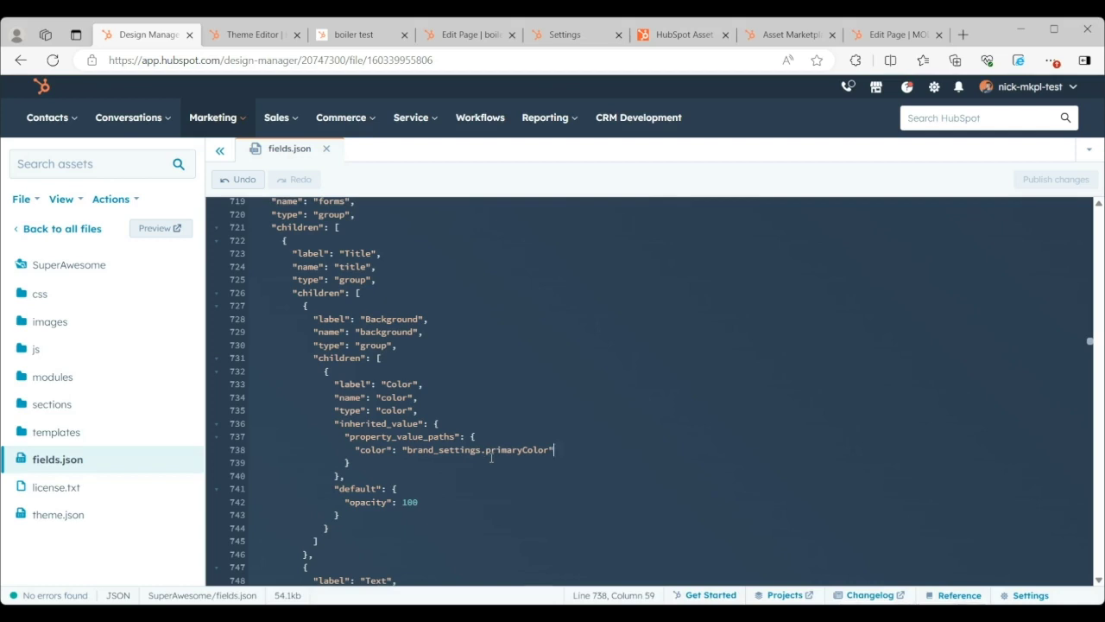
pyautogui.scroll(-1, 492, 458)
pyautogui.scroll(-1, 491, 458)
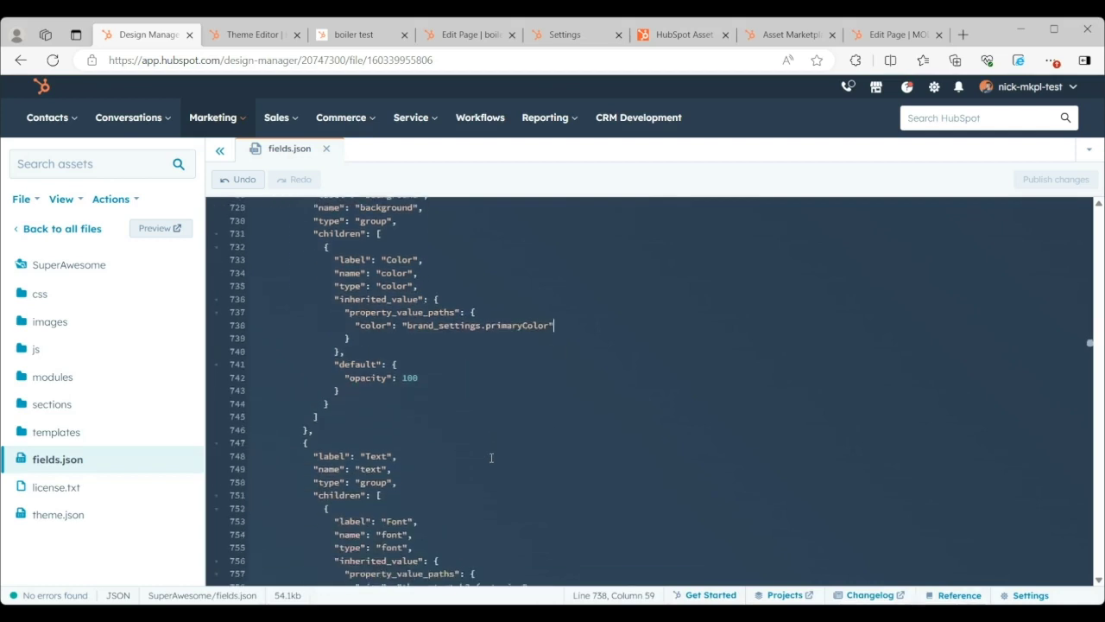
pyautogui.scroll(3, 484, 445)
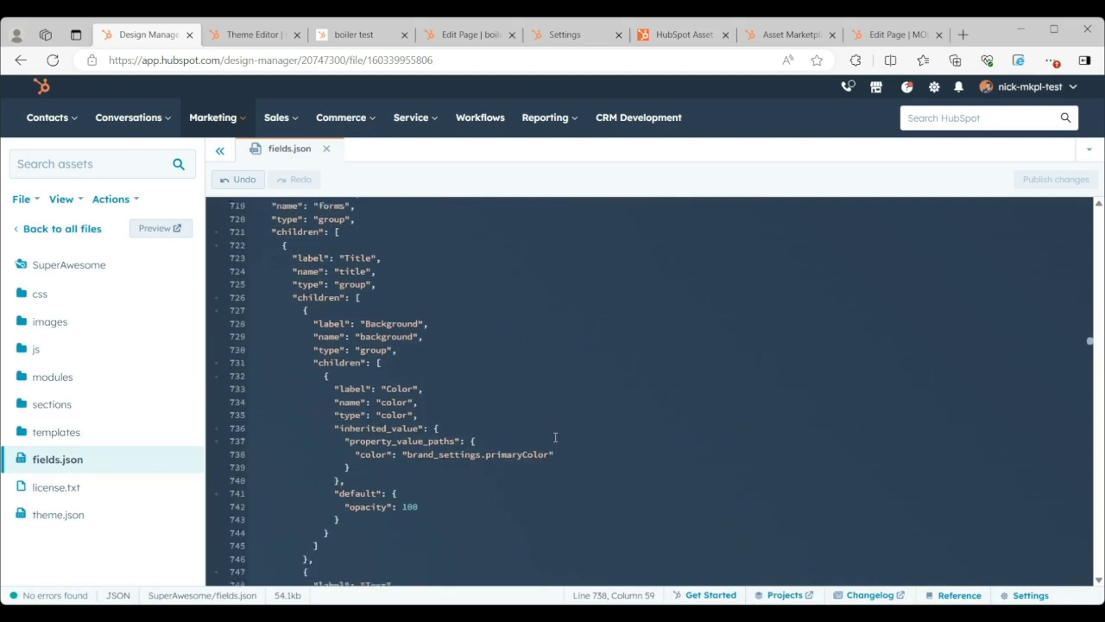
pyautogui.scroll(-1, 555, 437)
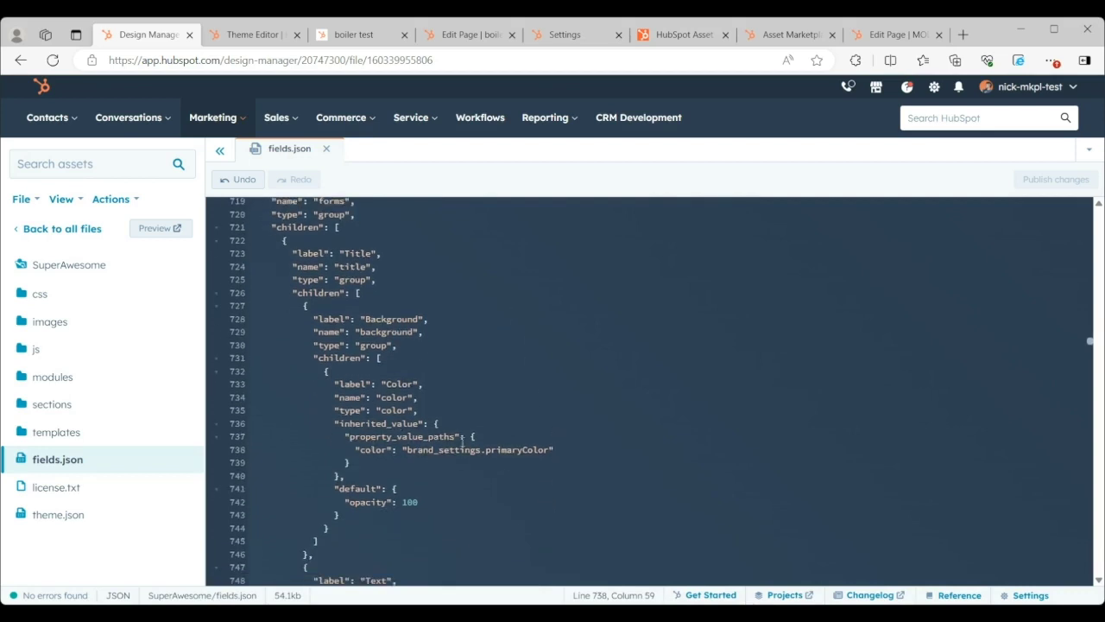
pyautogui.scroll(-5, 484, 455)
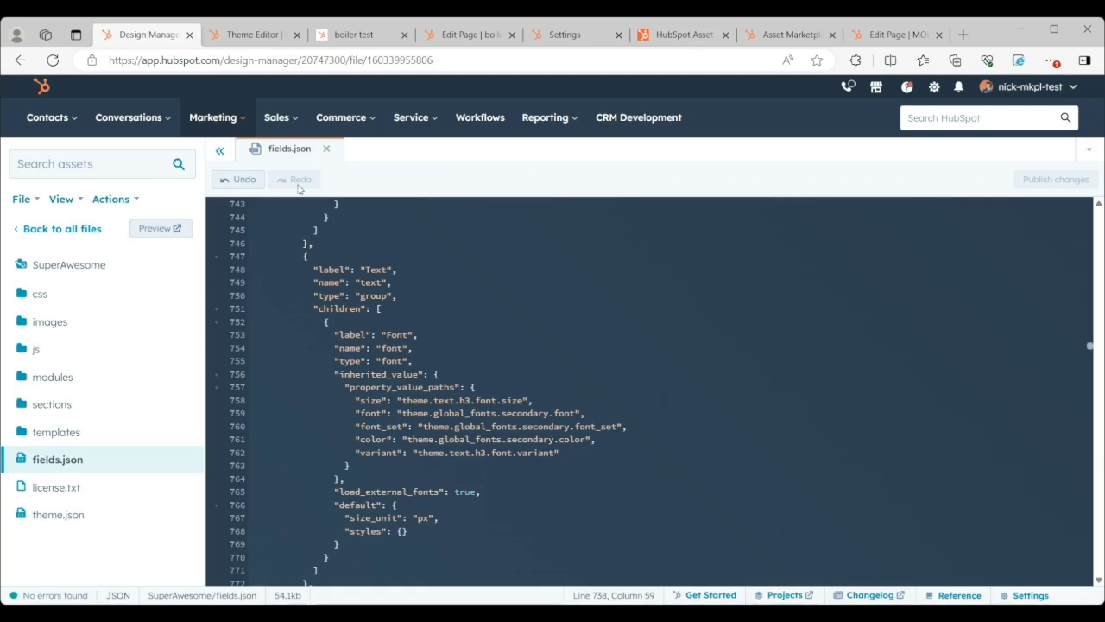
# Step: Scroll the SuperAwesome theme's live preview down to the form
pyautogui.click(253, 37)
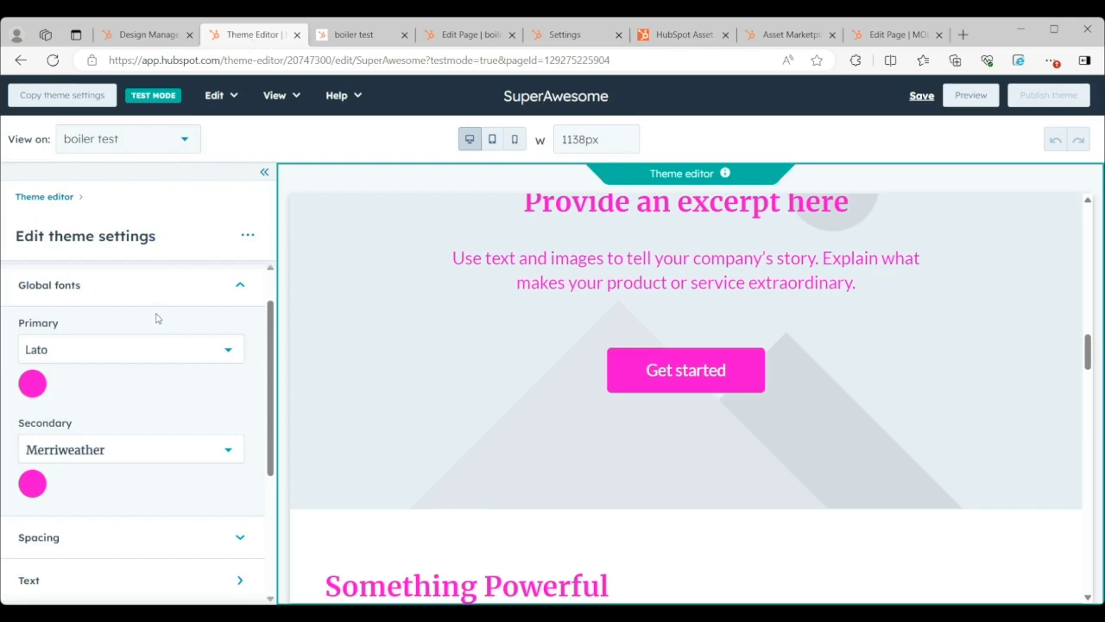
pyautogui.scroll(-3, 148, 449)
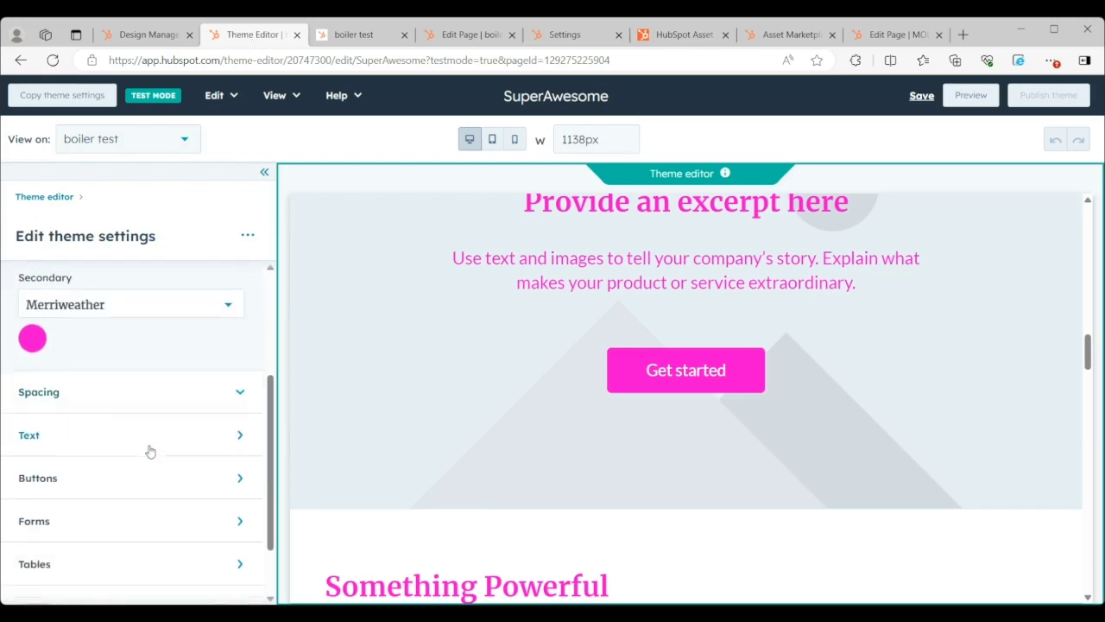
pyautogui.scroll(-5, 371, 449)
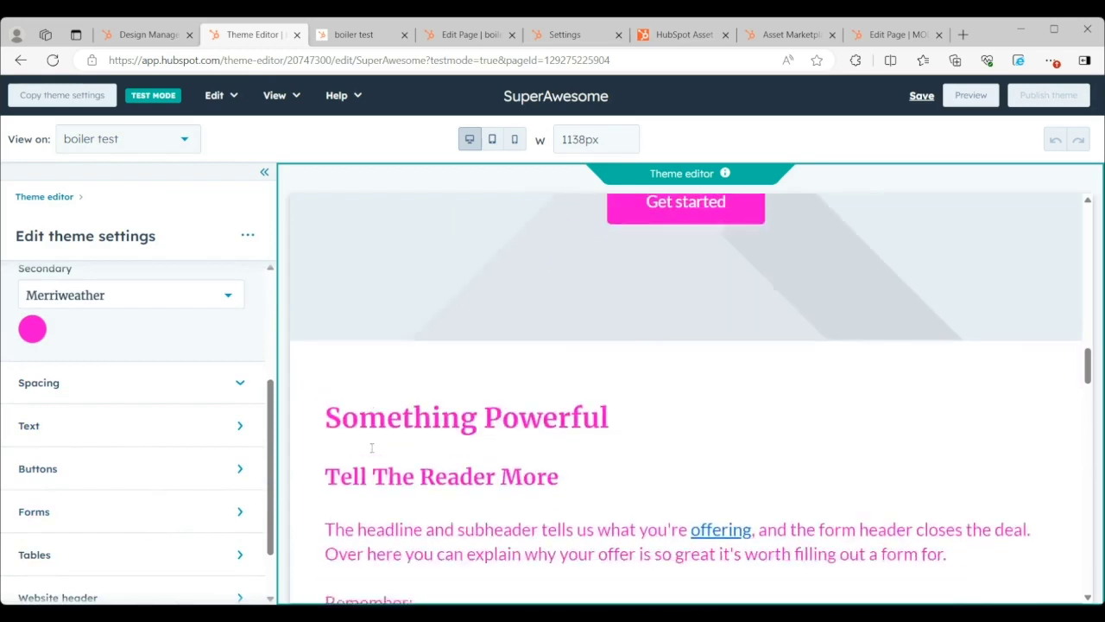
pyautogui.scroll(5, 370, 449)
pyautogui.scroll(-4, 371, 449)
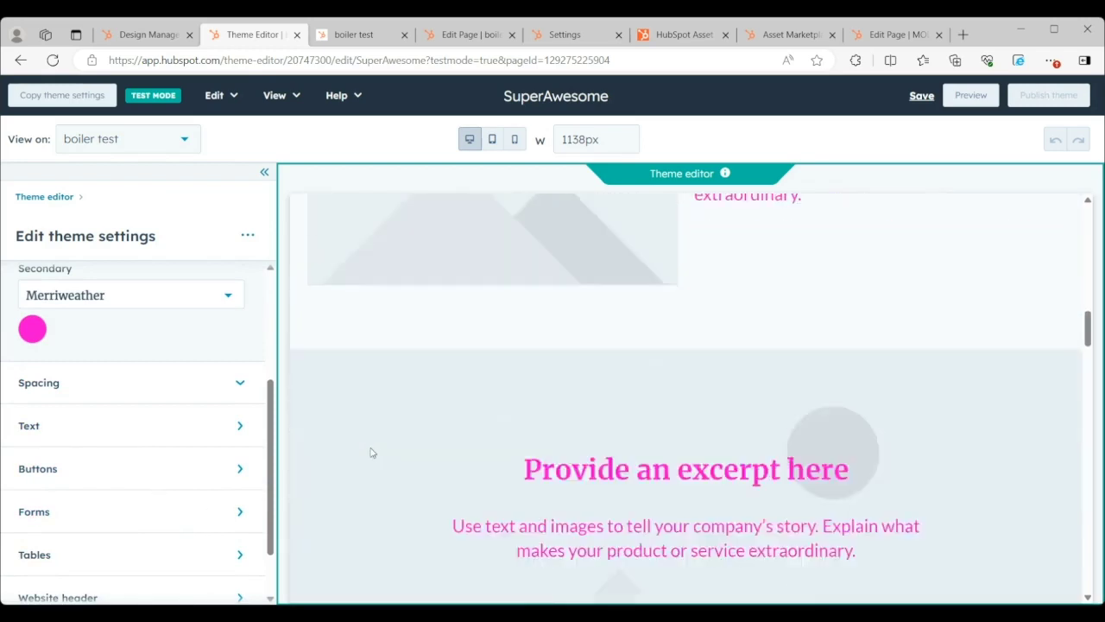
pyautogui.scroll(-8, 371, 449)
pyautogui.scroll(2, 370, 448)
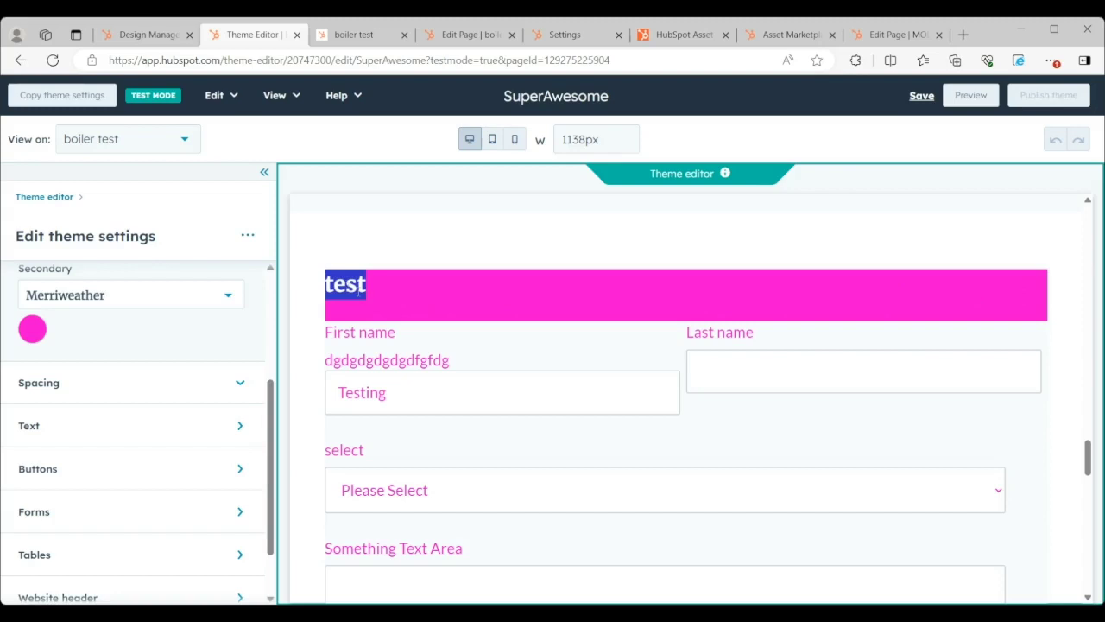
# Step: Delete the 'test' heading so the magenta title bar is empty
pyautogui.press('BackSpace')
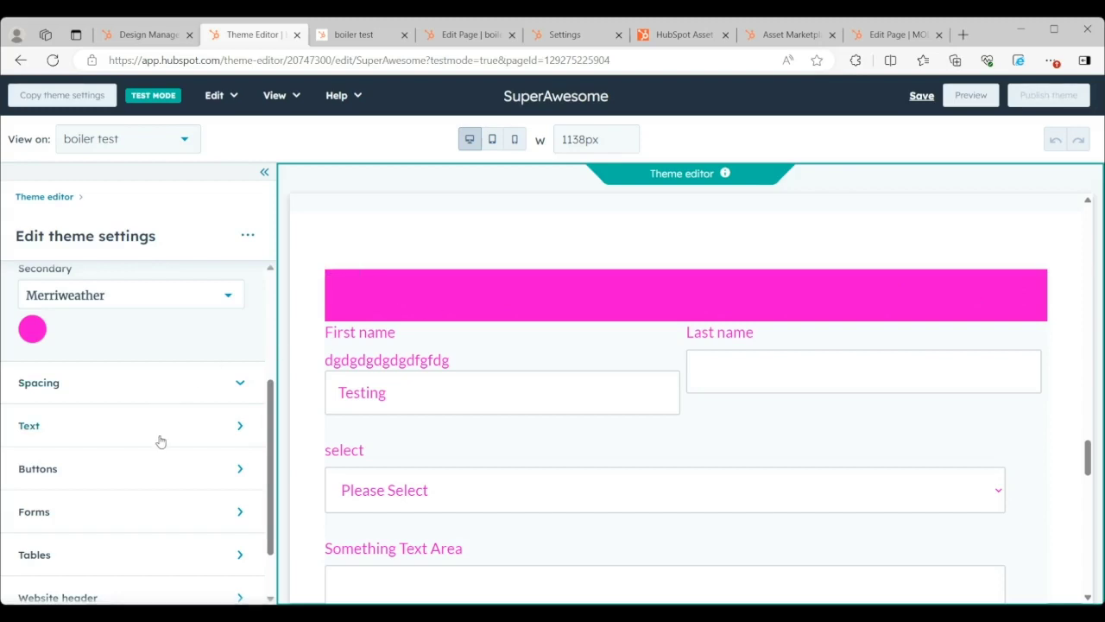
pyautogui.scroll(-1, 159, 440)
pyautogui.scroll(3, 159, 439)
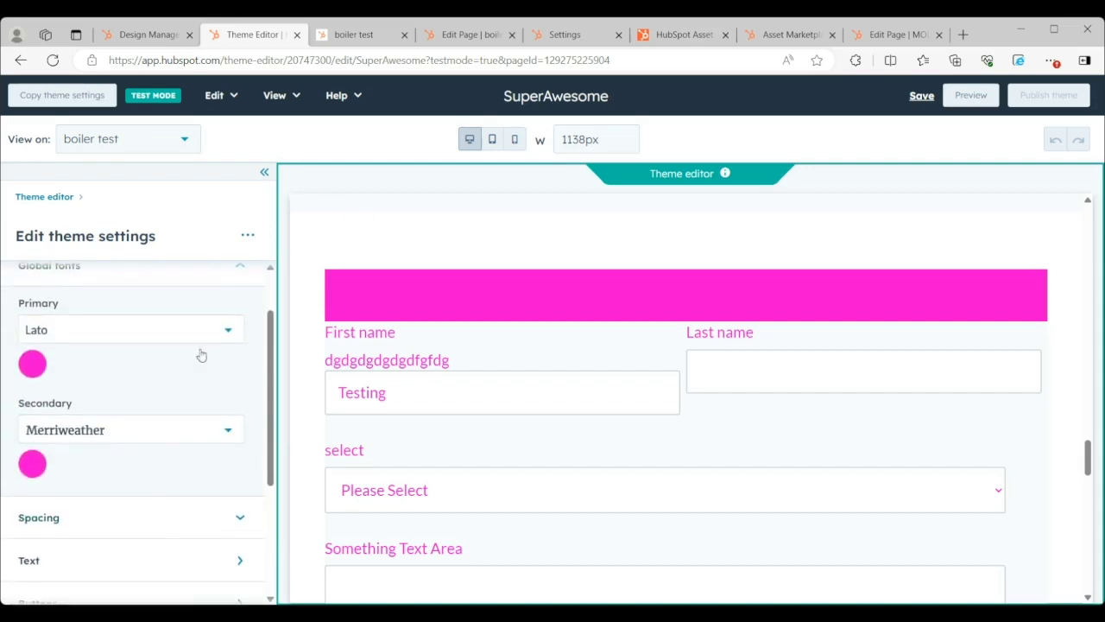
pyautogui.scroll(1, 110, 468)
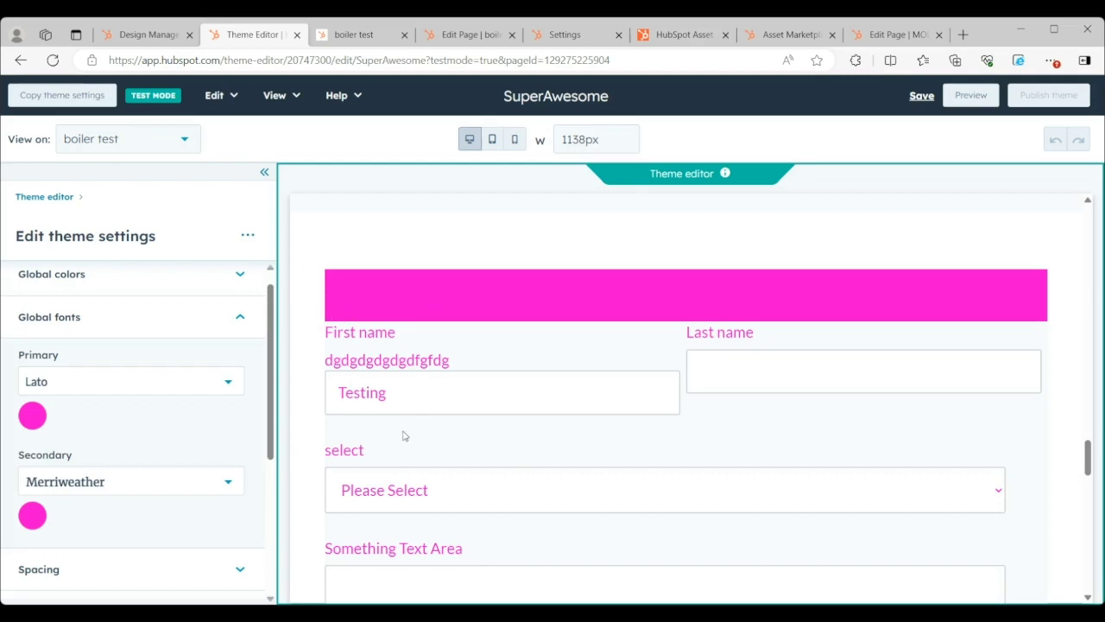
pyautogui.scroll(-1, 105, 356)
pyautogui.scroll(-3, 106, 356)
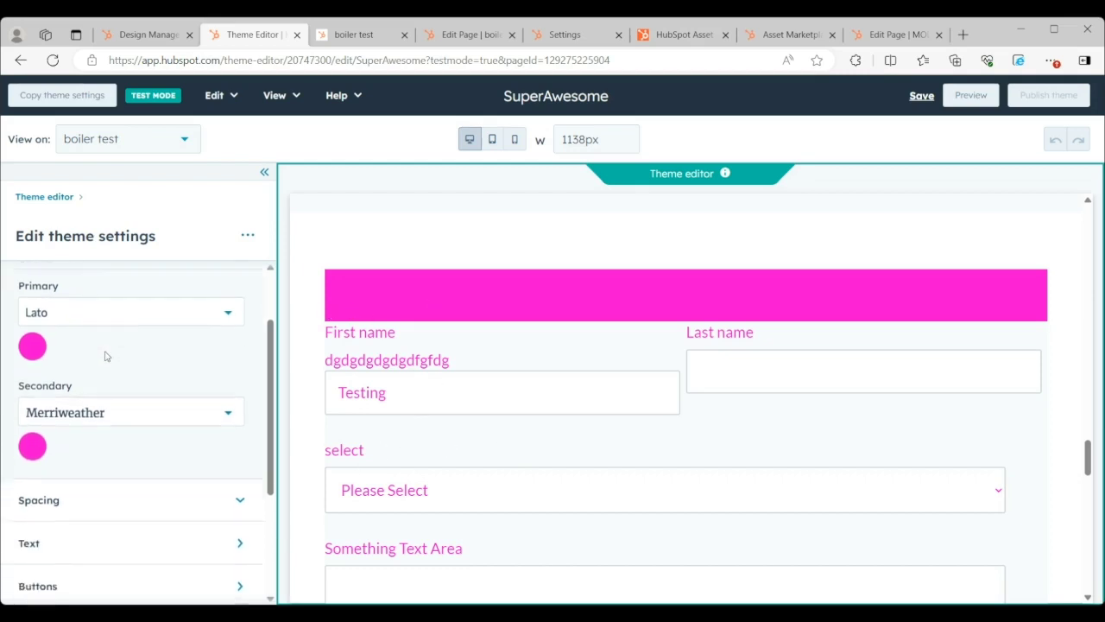
pyautogui.scroll(3, 104, 358)
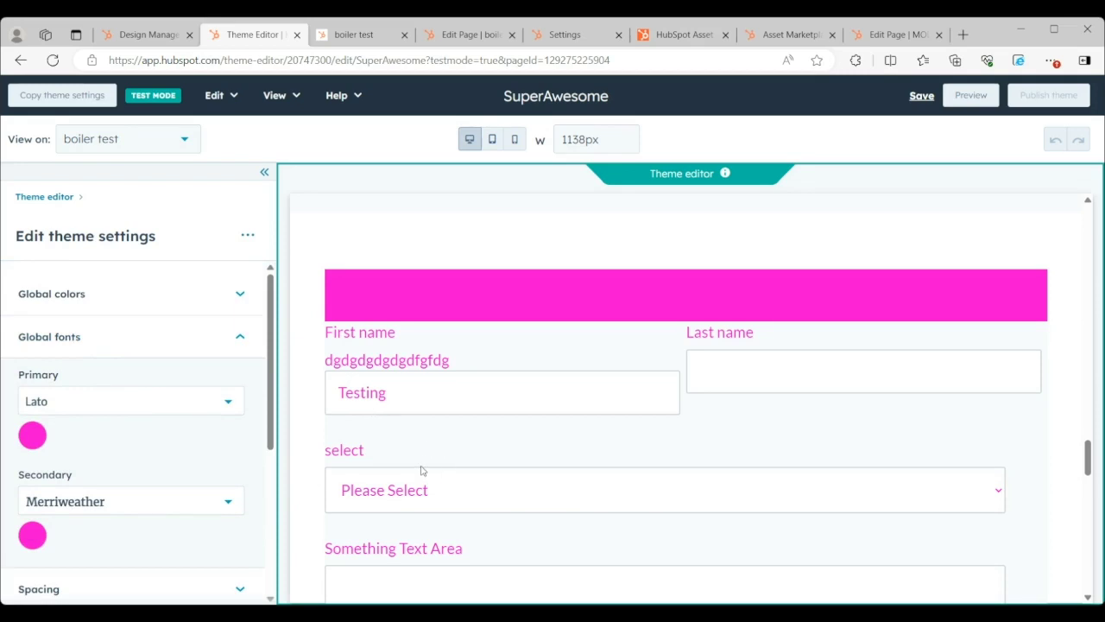
pyautogui.scroll(10, 686, 492)
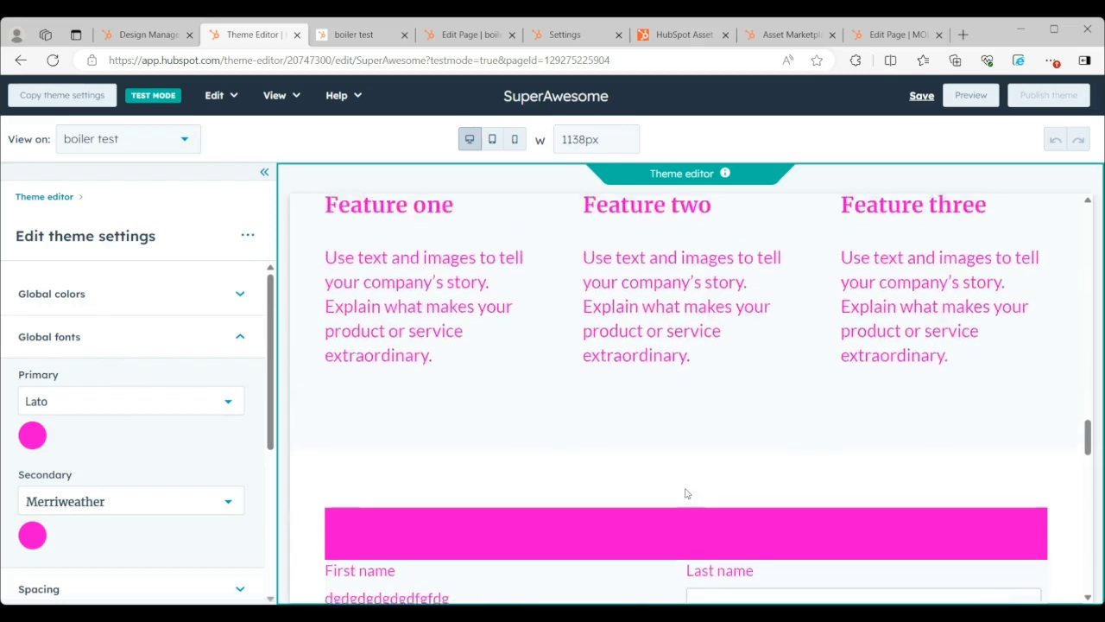
pyautogui.scroll(10, 699, 501)
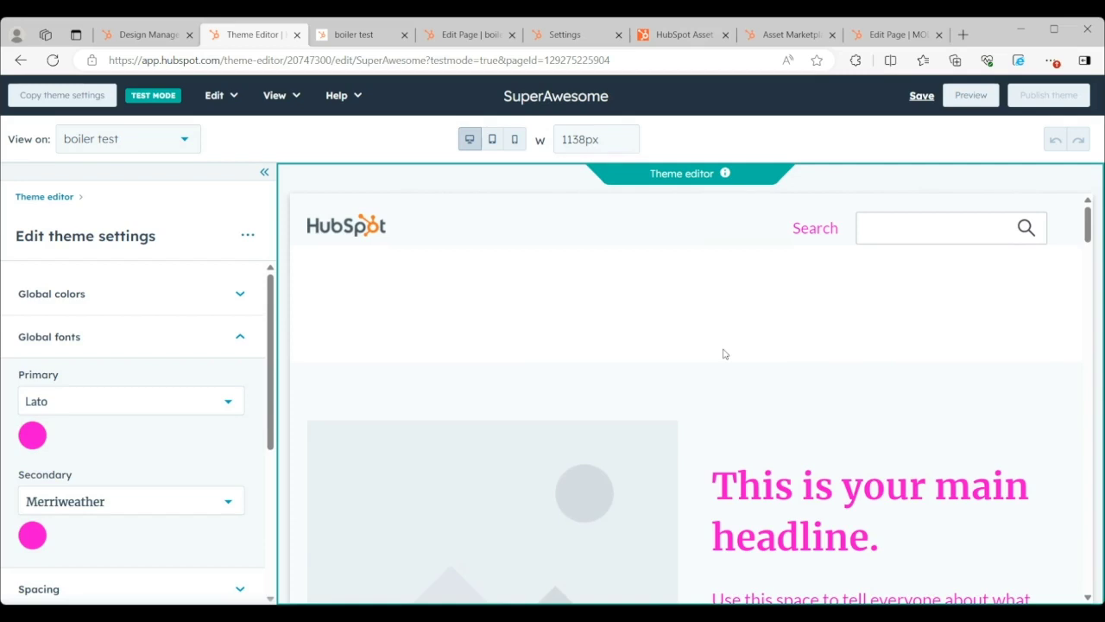
pyautogui.scroll(-5, 724, 354)
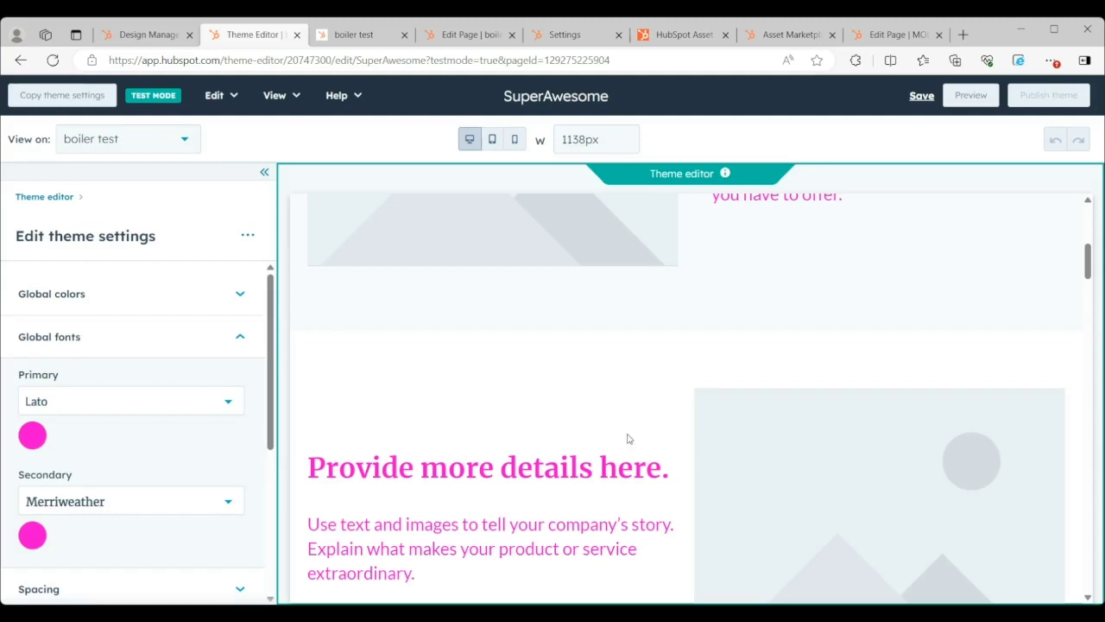
pyautogui.scroll(-5, 570, 346)
pyautogui.scroll(-10, 526, 405)
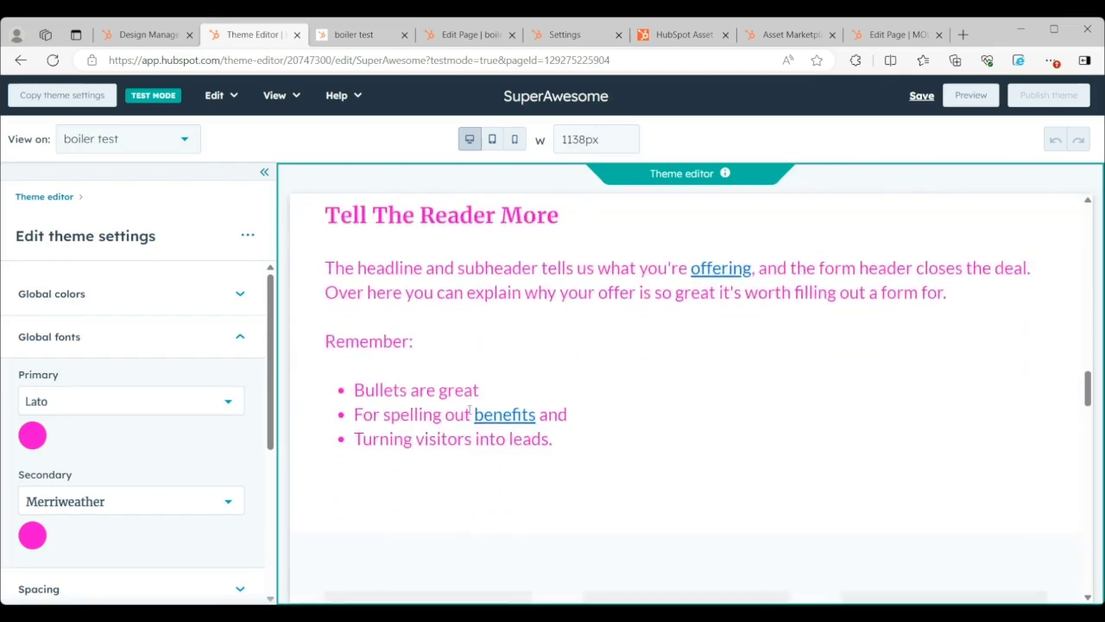
pyautogui.scroll(-5, 472, 417)
pyautogui.scroll(-6, 471, 414)
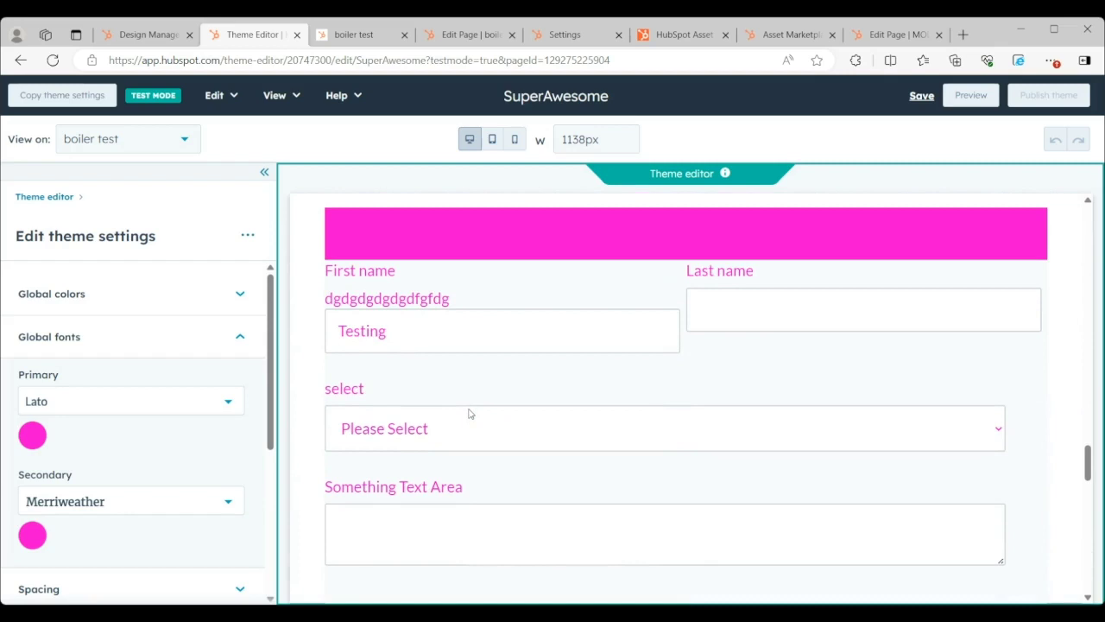
pyautogui.scroll(5, 470, 413)
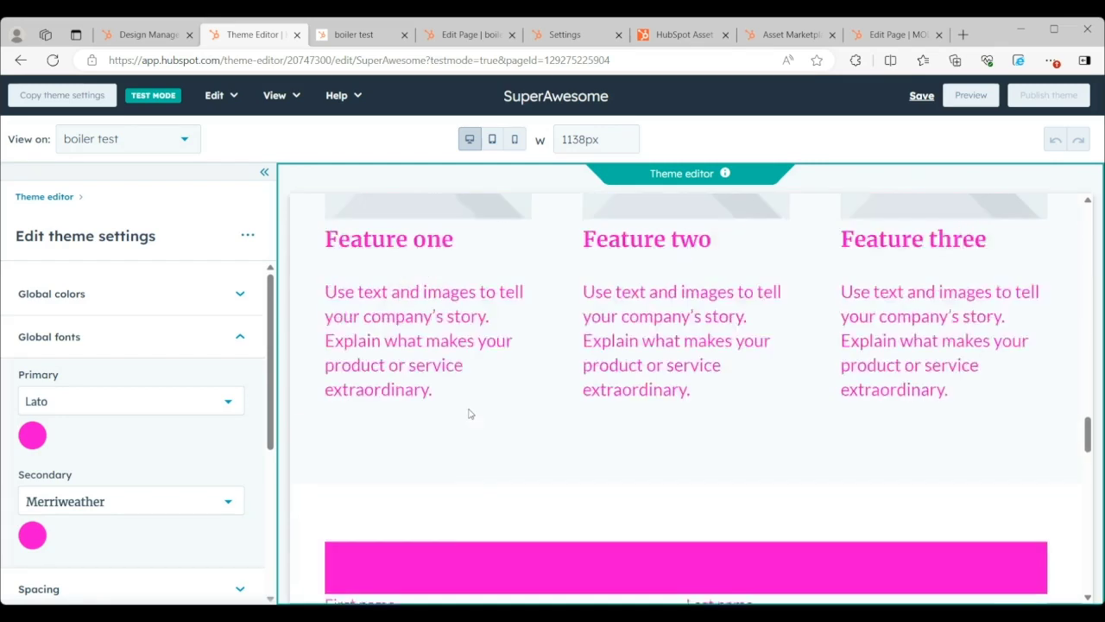